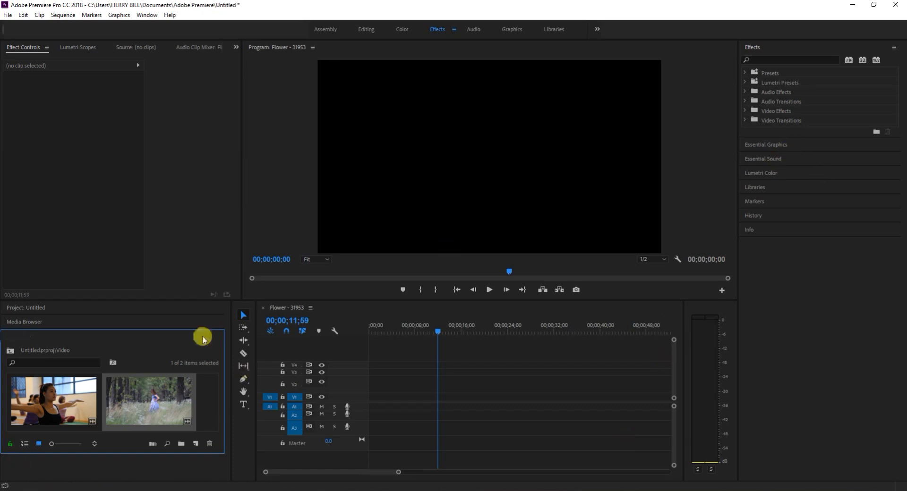
# Open the Girl - 12330.mp4 clip as source footage and play part of it.
pyautogui.doubleClick(138, 395)
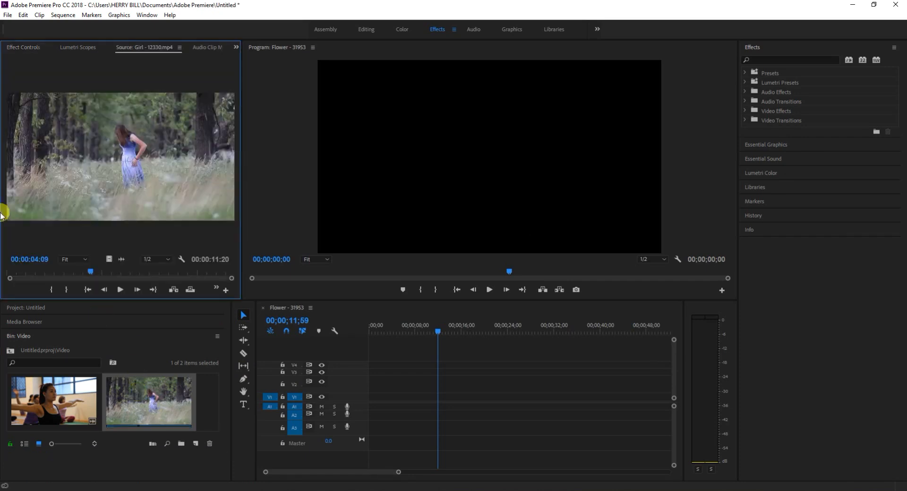
pyautogui.click(120, 290)
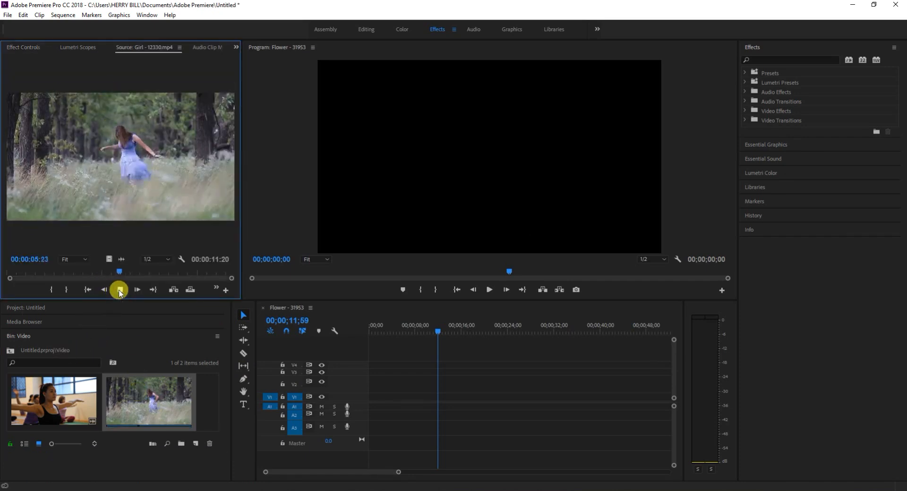
pyautogui.click(120, 290)
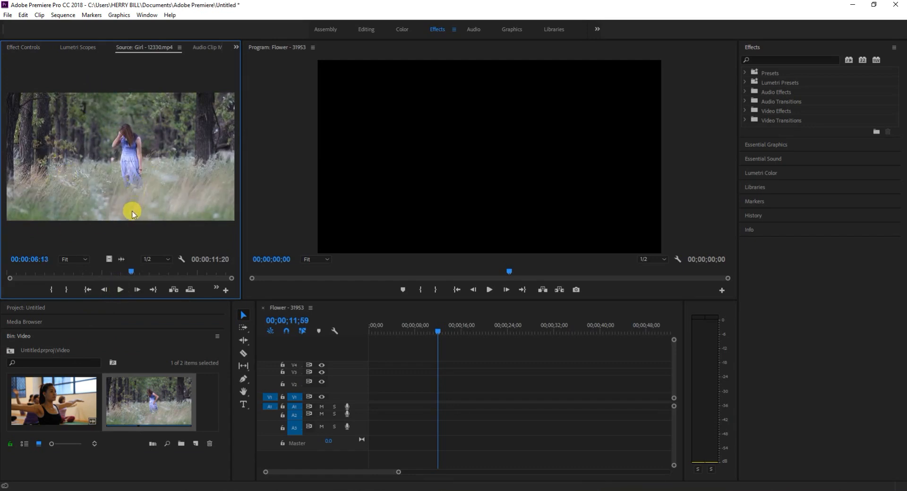
# Place only the video of Girl - 12330.mp4 at the start of V1, matching the sequence settings to the clip, and move the playhead to 00:00:05:16.
pyautogui.moveTo(109, 259); pyautogui.dragTo(404, 397)
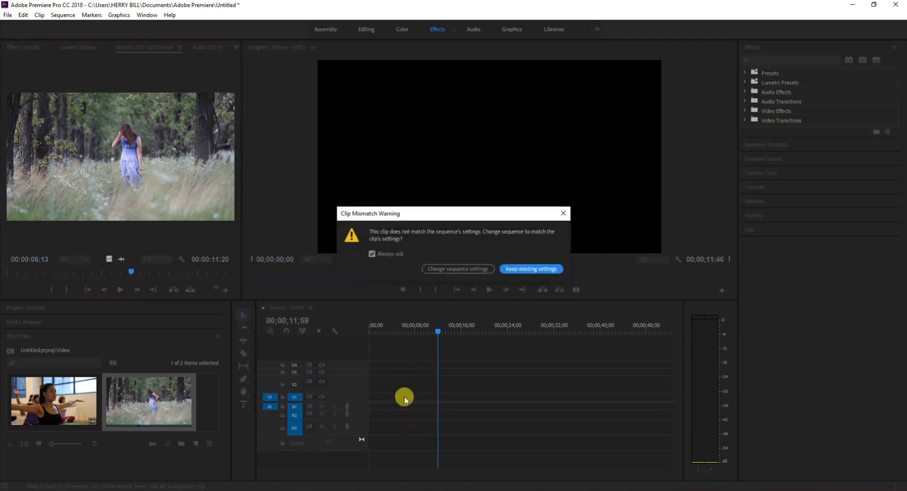
pyautogui.click(453, 268)
pyautogui.moveTo(439, 332); pyautogui.dragTo(401, 369)
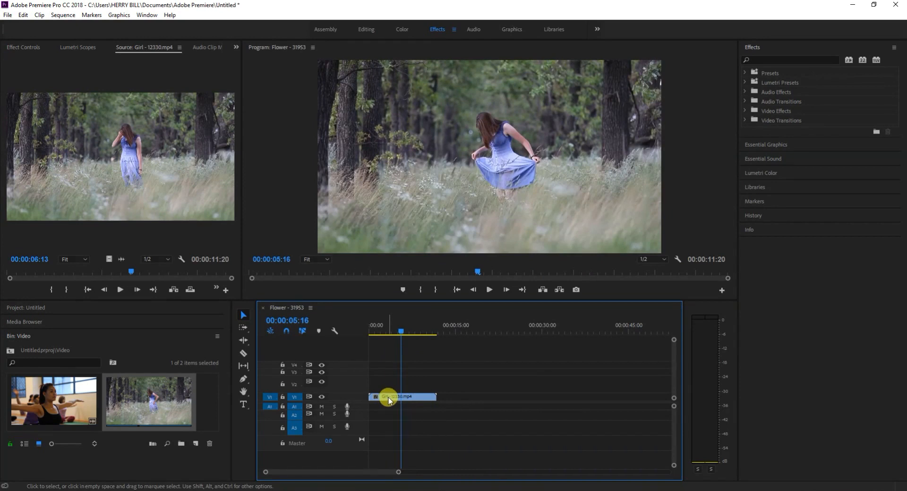
# Select the Girl - 12330.mp4 clip in the sequence, switch to the Color workspace and display the Lumetri Scopes.
pyautogui.click(391, 400)
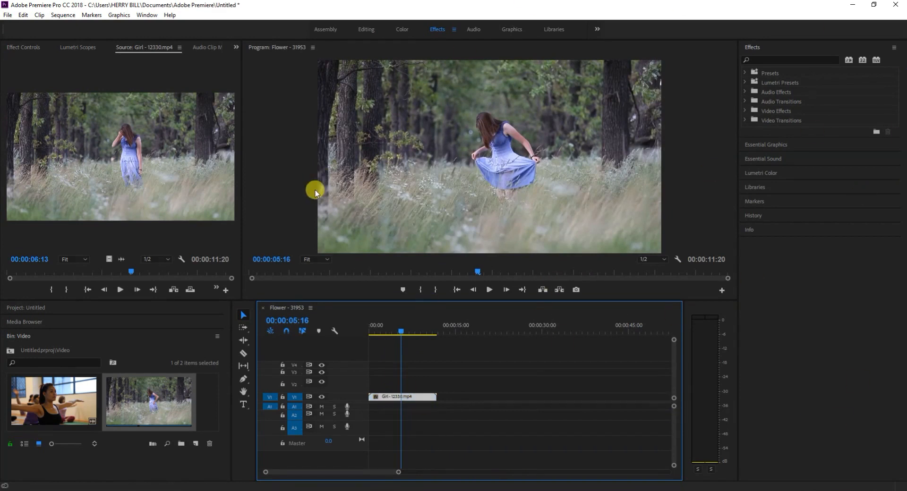
pyautogui.click(403, 31)
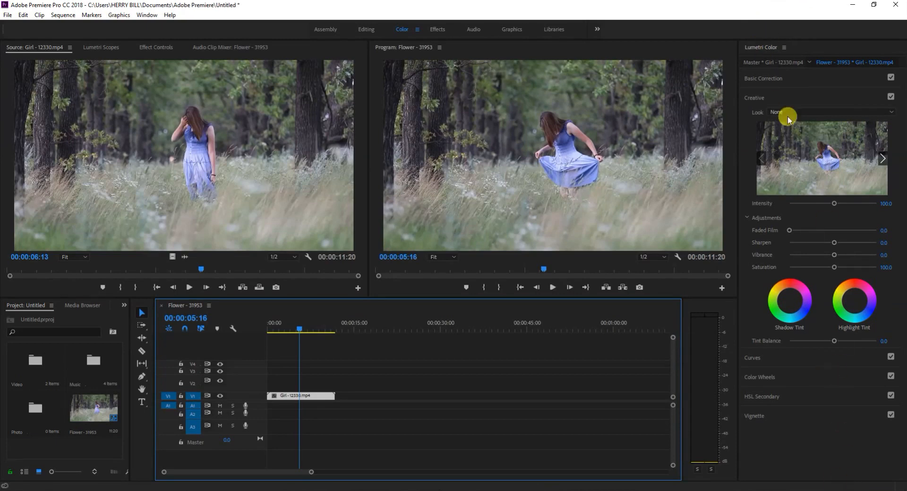
pyautogui.click(147, 16)
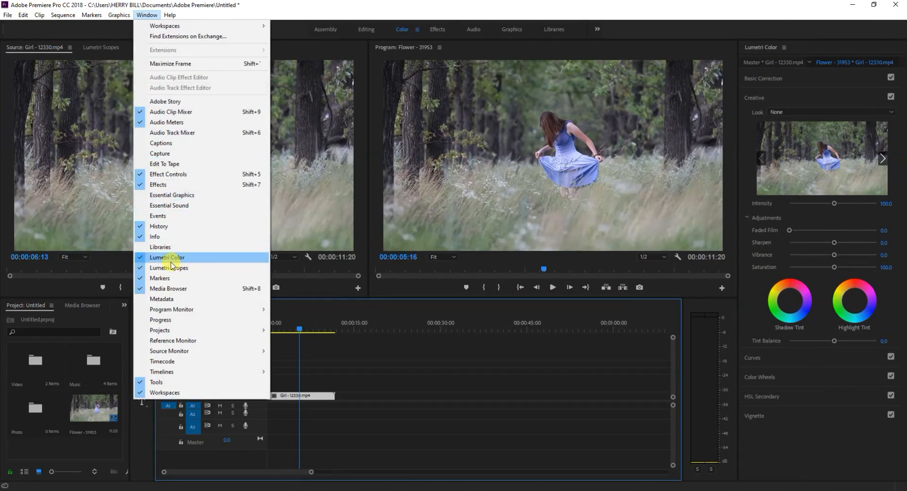
pyautogui.click(148, 17)
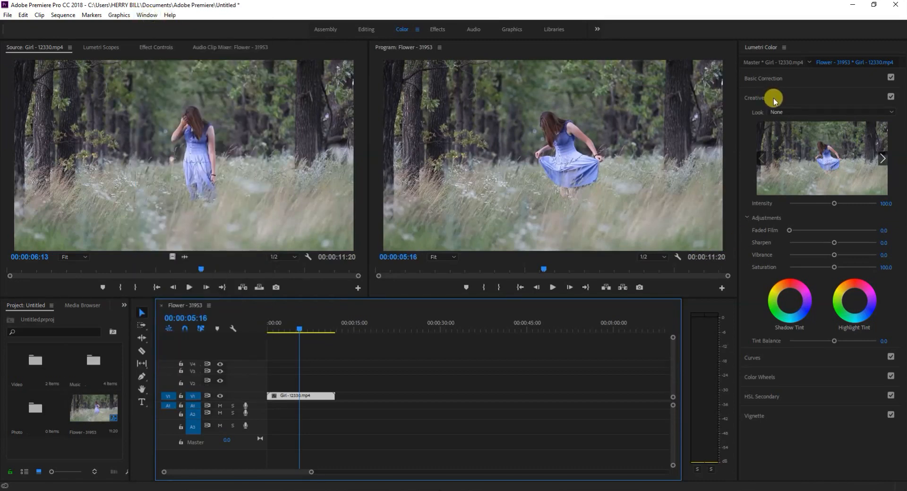
pyautogui.click(95, 49)
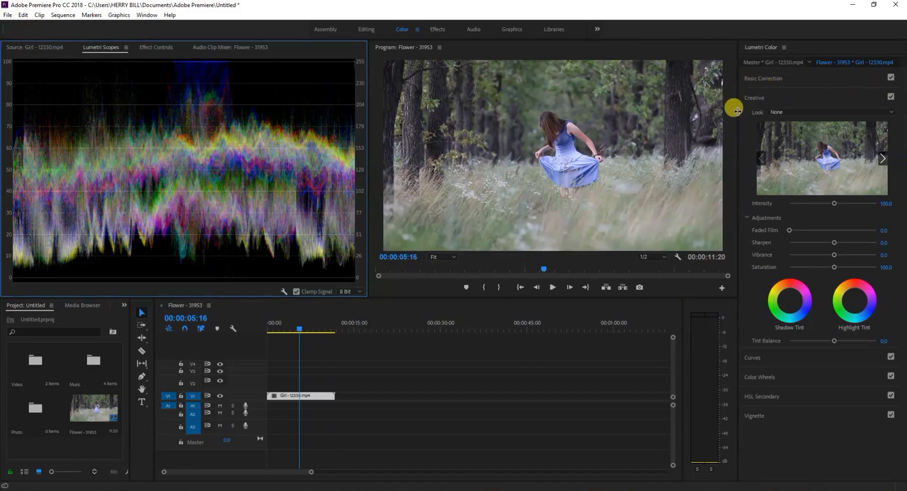
# Try the Fuji ETERNA 250D Fuji 3510, Kodak 5205 Fuji 3510 and Monochrome Fuji ETERNA 250D Kodak 2395 creative looks, and play the monochrome one.
pyautogui.click(785, 112)
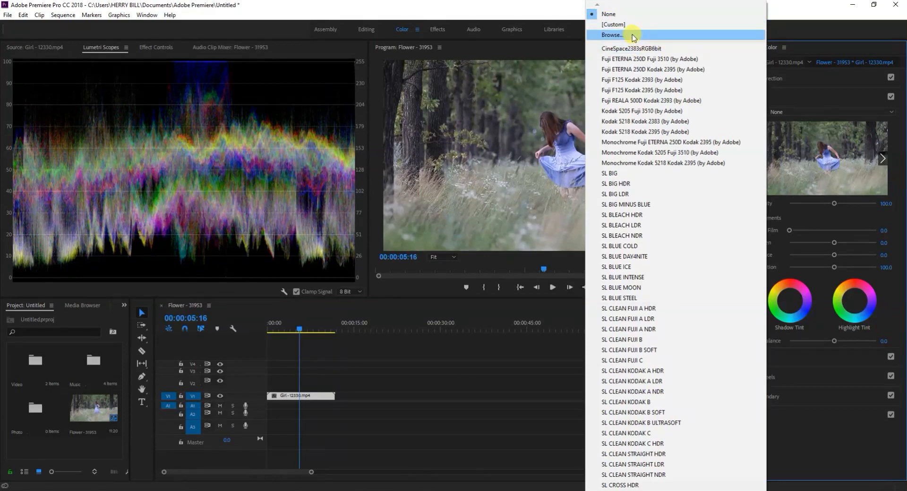
pyautogui.click(647, 59)
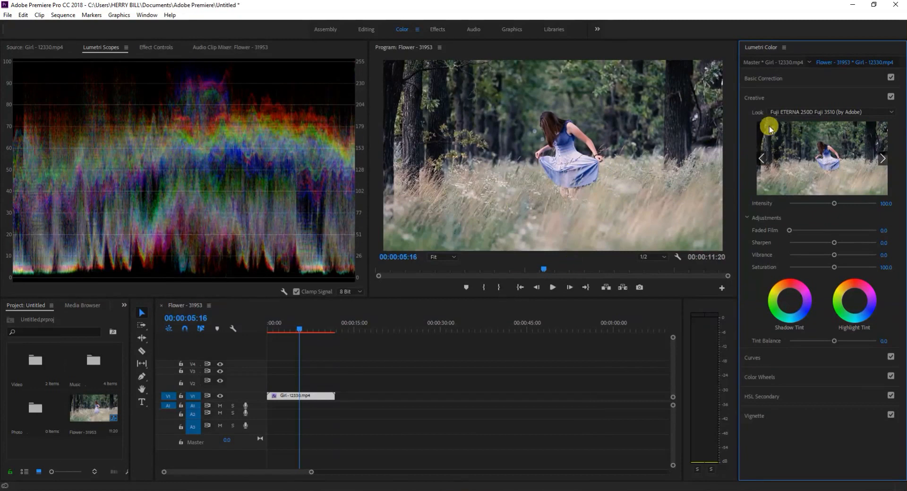
pyautogui.click(784, 113)
pyautogui.click(661, 111)
pyautogui.click(802, 113)
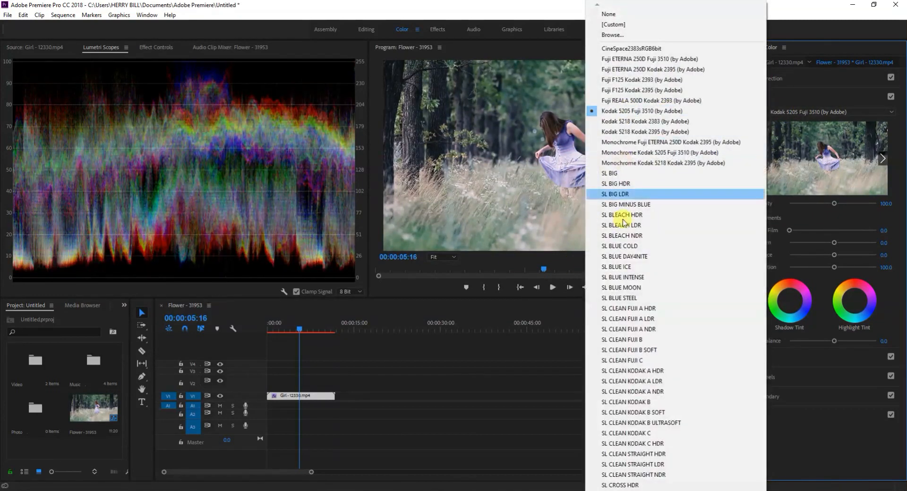
pyautogui.click(654, 142)
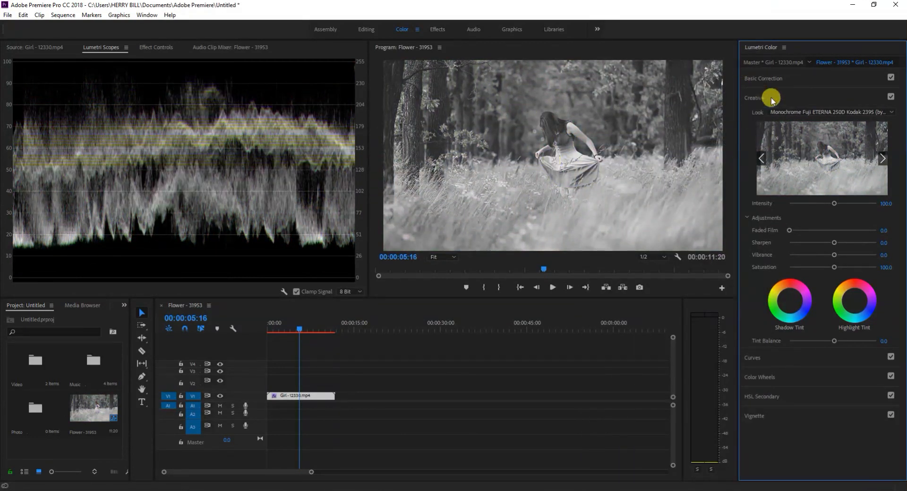
pyautogui.click(552, 287)
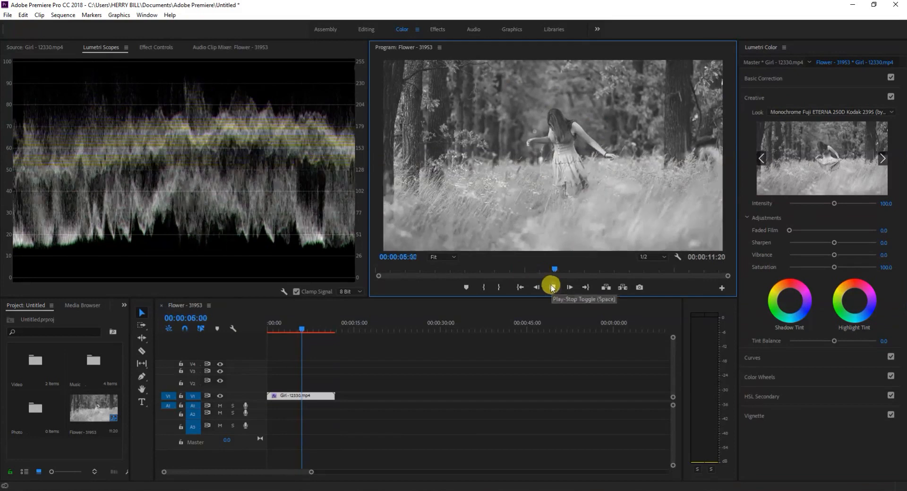
# Try the Monochrome Kodak 5218 Kodak 2395, SL BLEACH HDR, SL BLUE ICE and SL CLEAN FUJI A HDR creative looks on the clip.
pyautogui.click(793, 112)
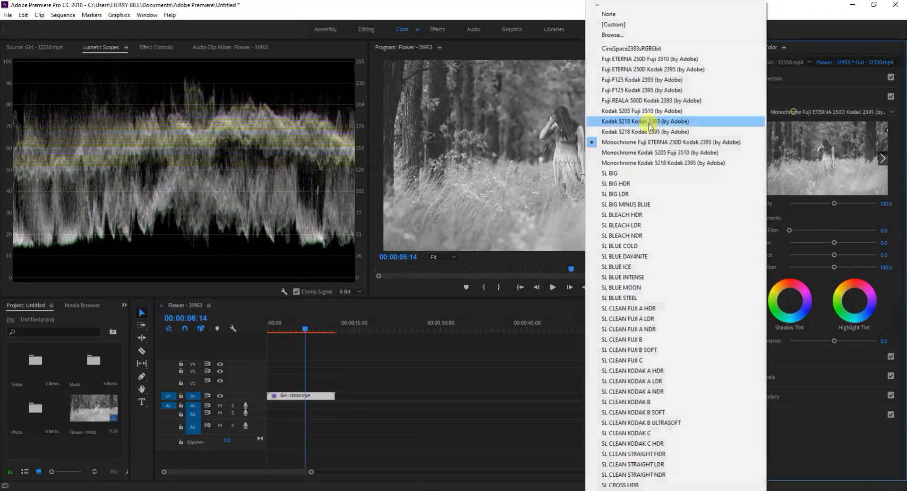
pyautogui.click(632, 168)
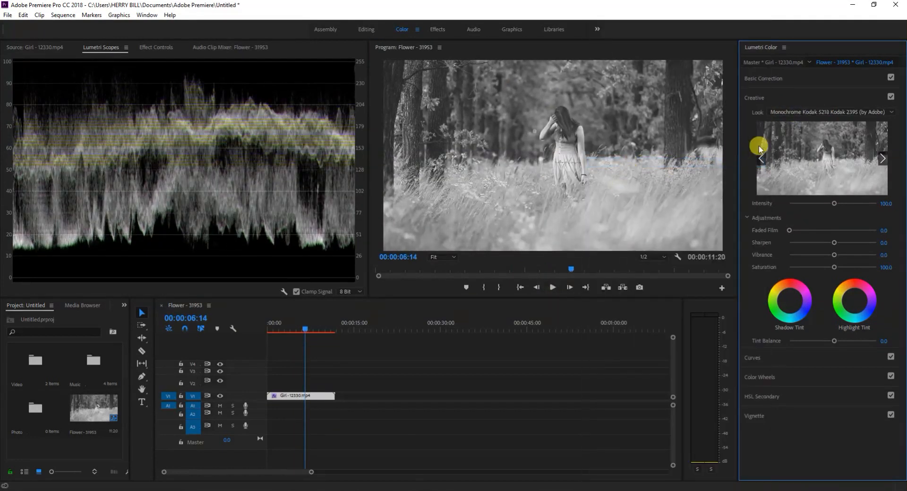
pyautogui.click(775, 113)
pyautogui.click(671, 215)
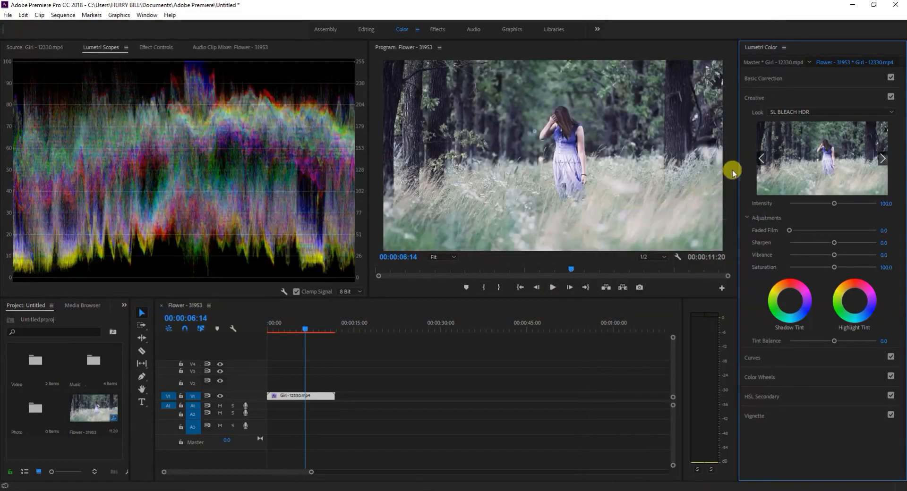
pyautogui.click(789, 112)
pyautogui.click(668, 263)
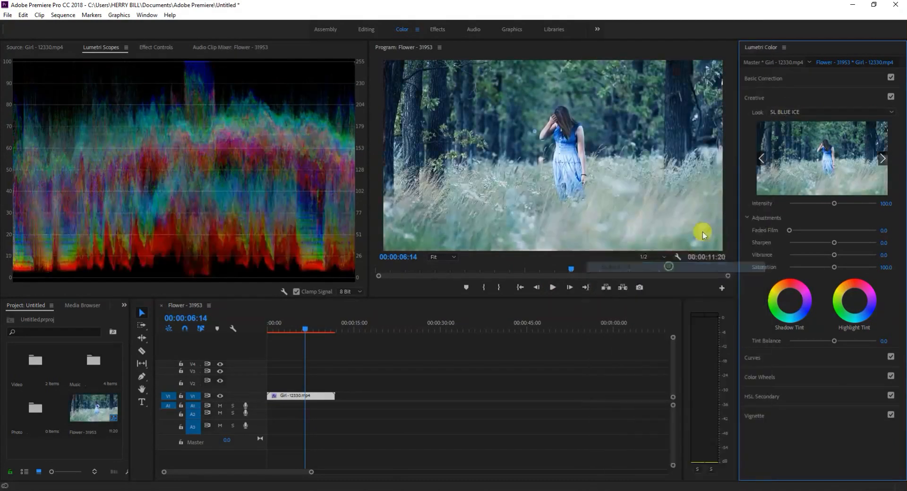
pyautogui.click(795, 114)
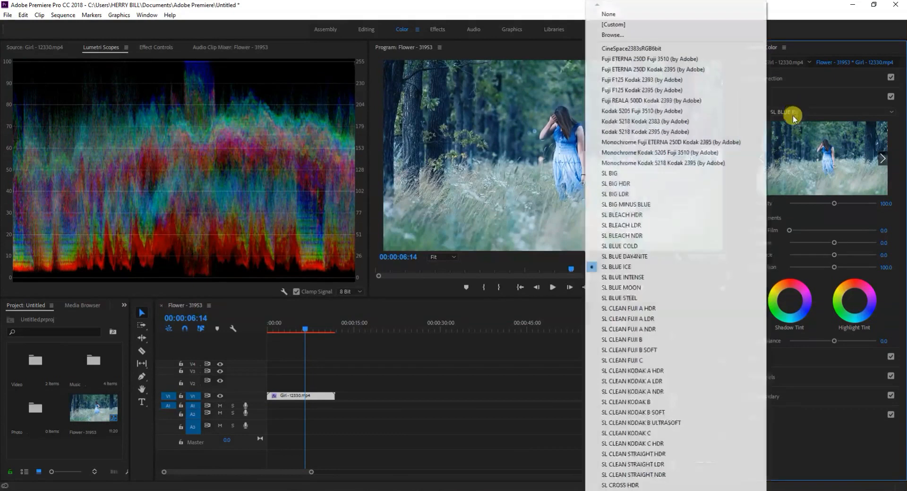
pyautogui.click(656, 311)
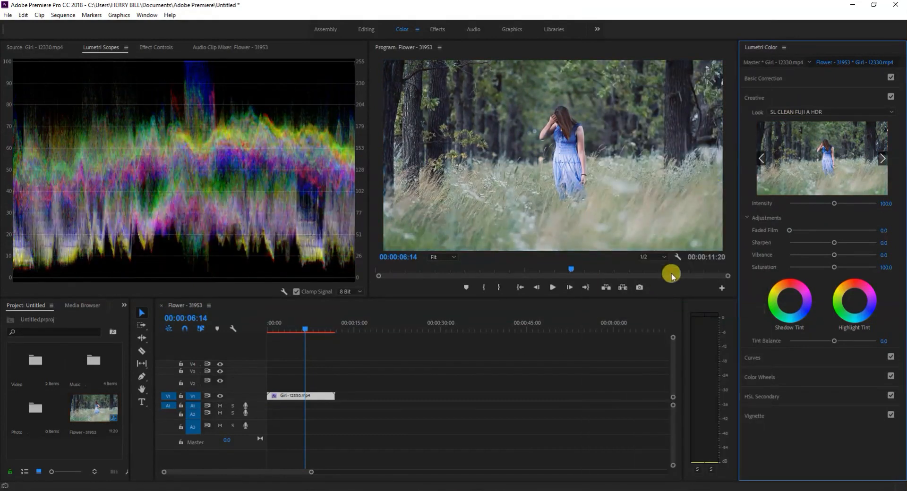
# Try the SL CLEAN KODAK B, SL CLEAN KODAK C and SL CLEAN STRAIGHT LDR looks, and reset the clip's creative look to None.
pyautogui.click(793, 114)
pyautogui.click(625, 402)
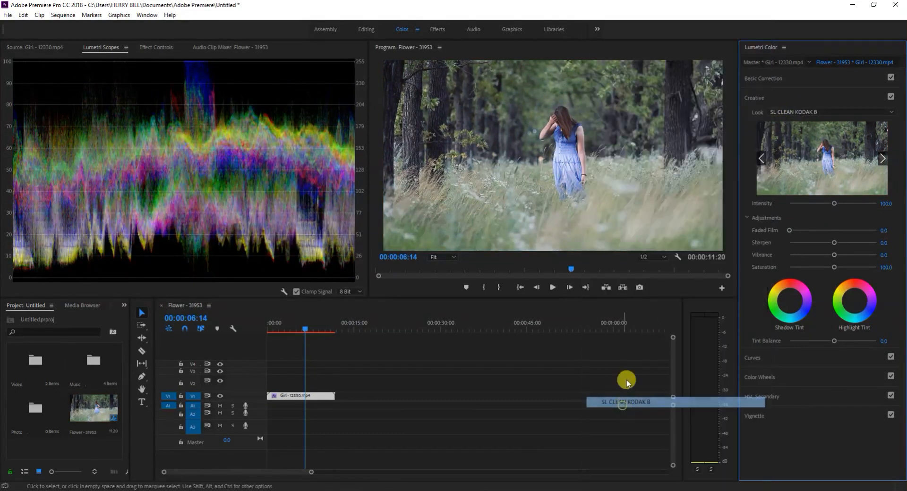
pyautogui.click(788, 117)
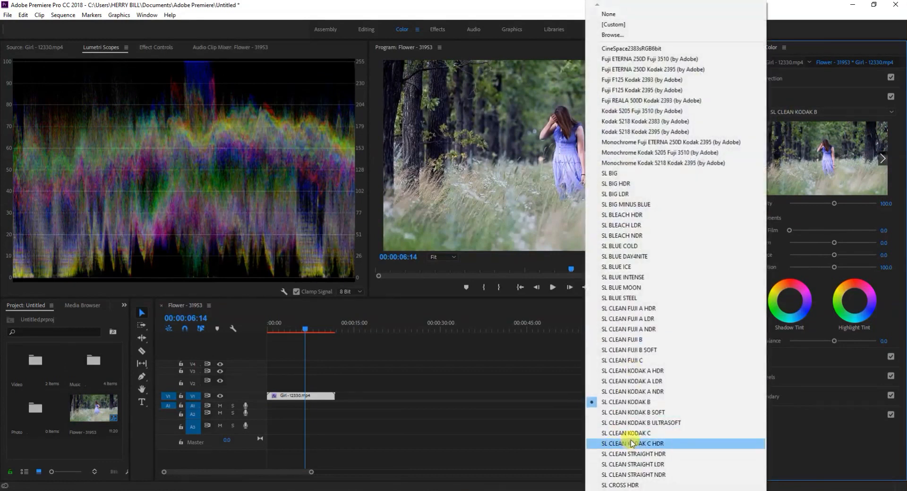
pyautogui.click(631, 395)
pyautogui.click(789, 115)
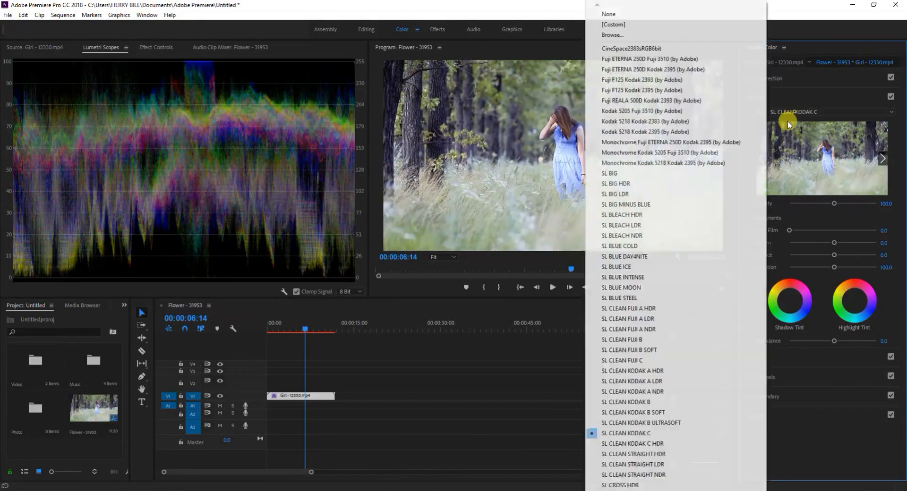
pyautogui.click(635, 464)
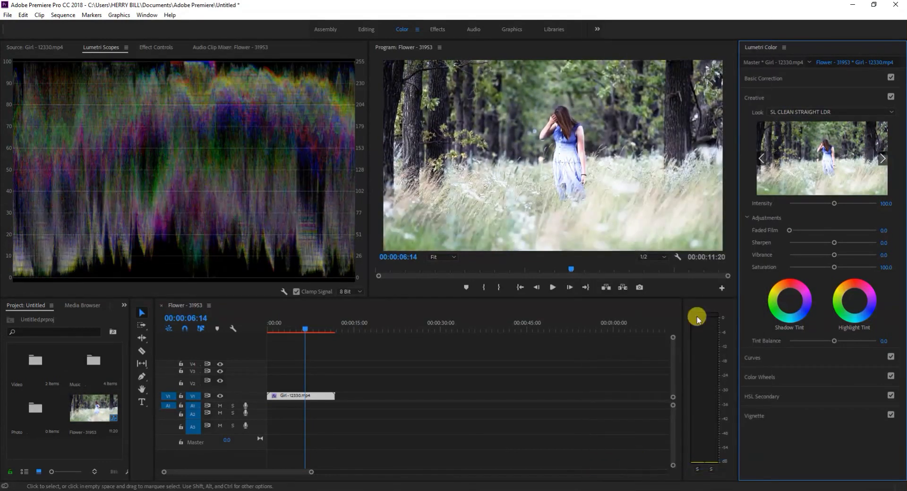
pyautogui.click(792, 112)
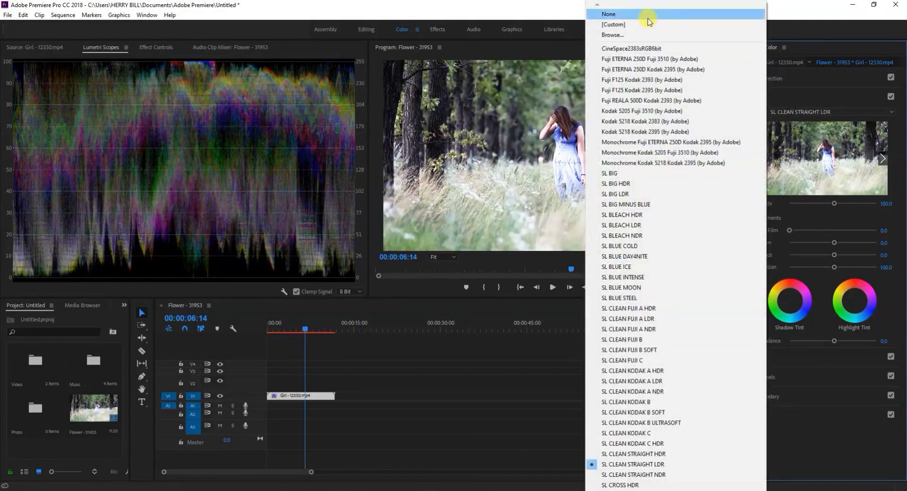
pyautogui.click(643, 14)
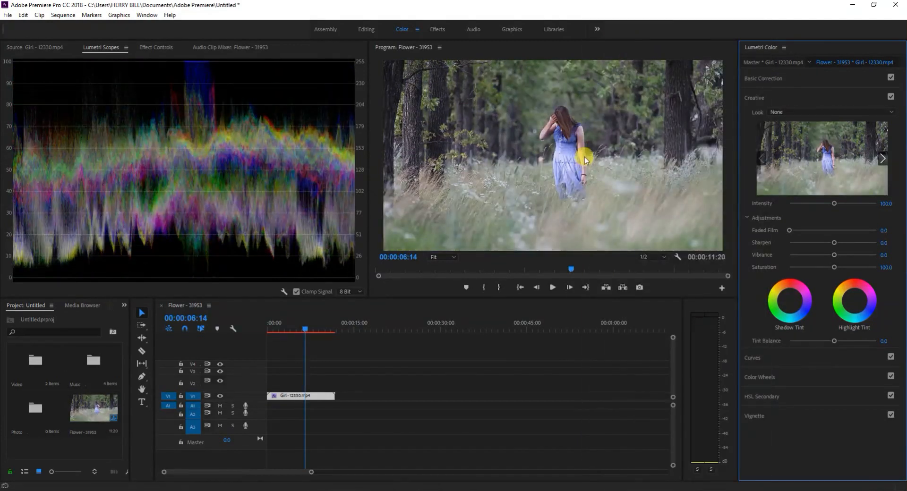
# Set the Faded Film amount in the clip's Creative adjustments to 14.1.
pyautogui.click(746, 218)
pyautogui.click(746, 218)
pyautogui.moveTo(789, 230); pyautogui.dragTo(850, 230)
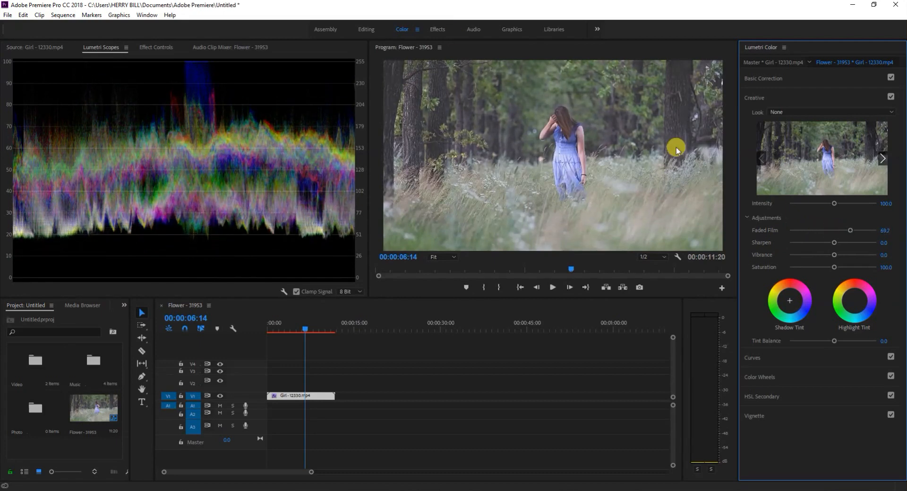
pyautogui.moveTo(851, 232); pyautogui.dragTo(801, 233)
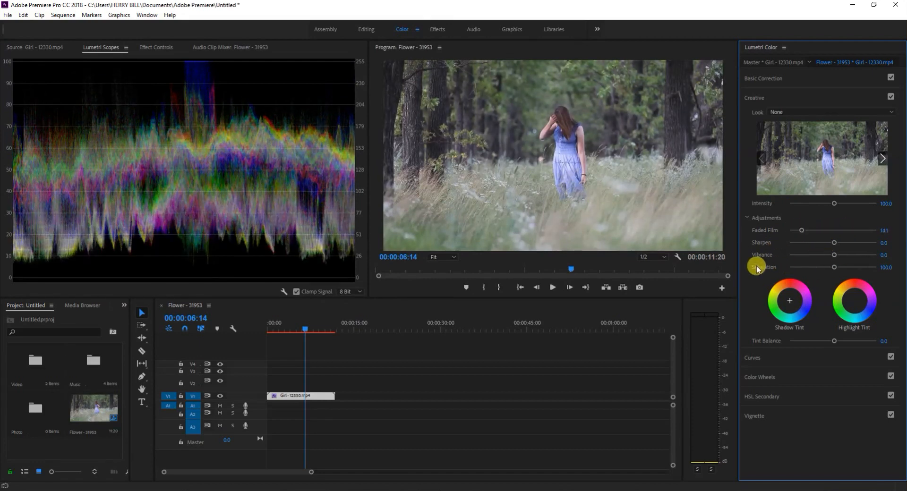
# Set the clip's Creative Saturation to 200.0 and its Vibrance to -15.7.
pyautogui.moveTo(830, 271); pyautogui.dragTo(853, 270)
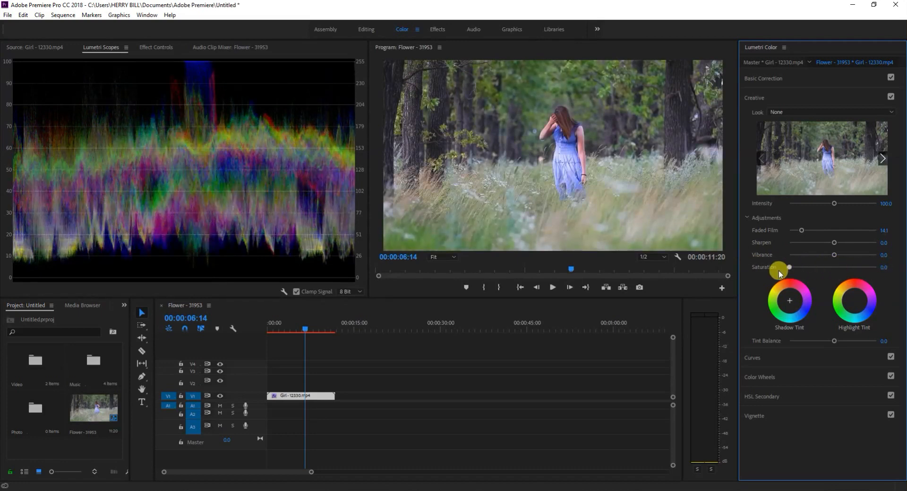
pyautogui.moveTo(779, 270); pyautogui.dragTo(861, 271)
pyautogui.moveTo(836, 268); pyautogui.dragTo(835, 268)
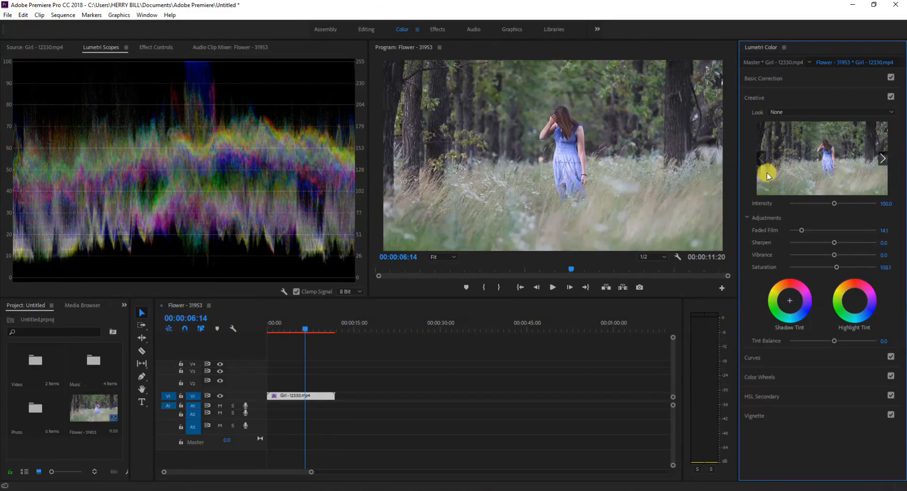
pyautogui.moveTo(837, 268); pyautogui.dragTo(873, 267)
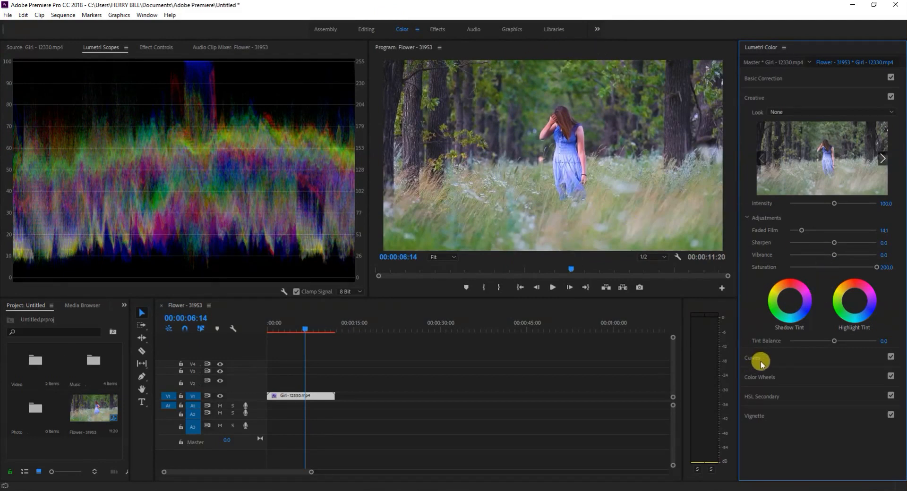
pyautogui.moveTo(834, 255)
pyautogui.mouseDown()
pyautogui.moveTo(855, 256)
pyautogui.moveTo(823, 256)
pyautogui.mouseUp()
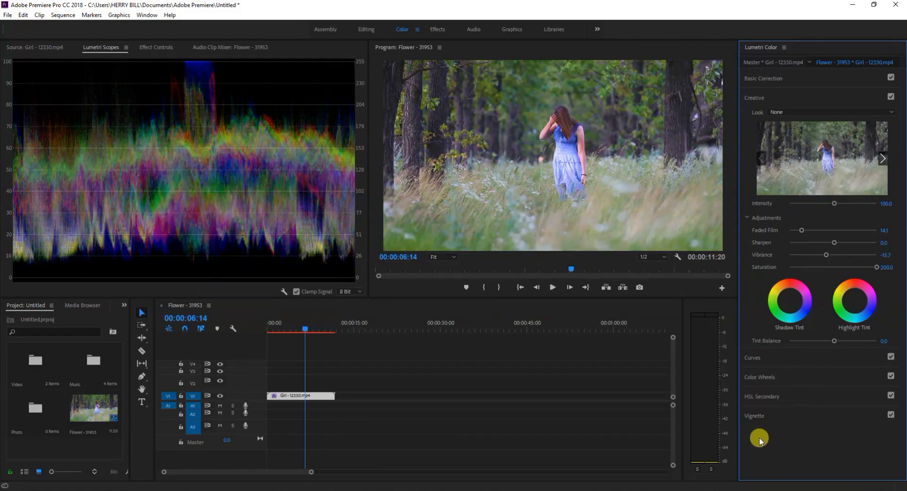
# Set the clip's white balance in Basic Correction to Temperature 33.0 and Tint 16.8, trying warmer, cooler and green extremes first.
pyautogui.click(763, 79)
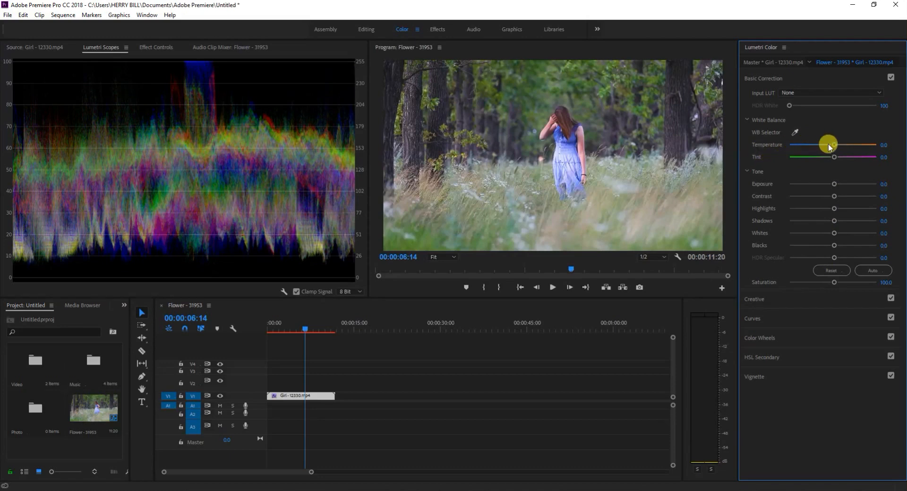
pyautogui.moveTo(834, 143); pyautogui.dragTo(882, 145)
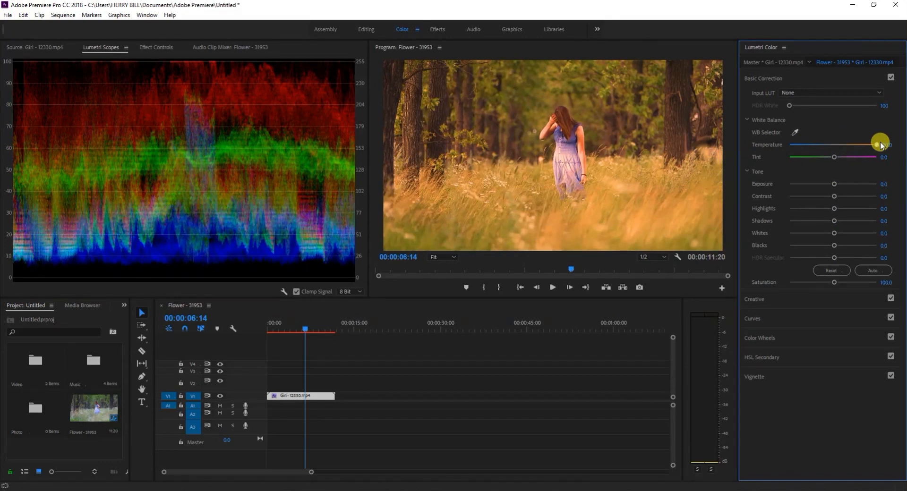
pyautogui.moveTo(862, 143); pyautogui.dragTo(825, 147)
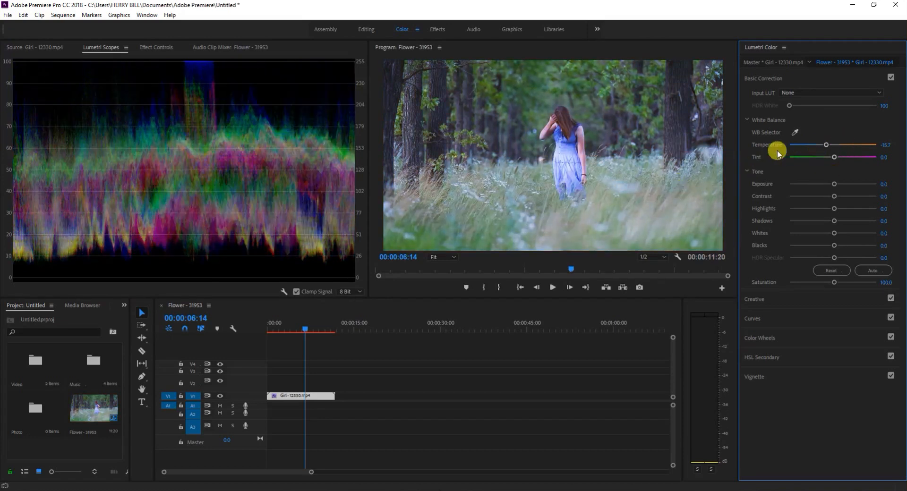
pyautogui.moveTo(830, 145); pyautogui.dragTo(798, 157)
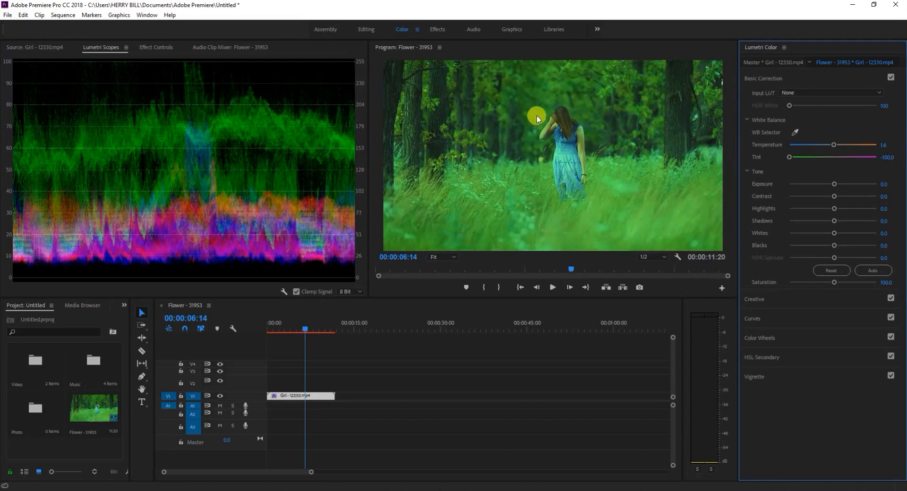
pyautogui.moveTo(789, 156); pyautogui.dragTo(847, 144)
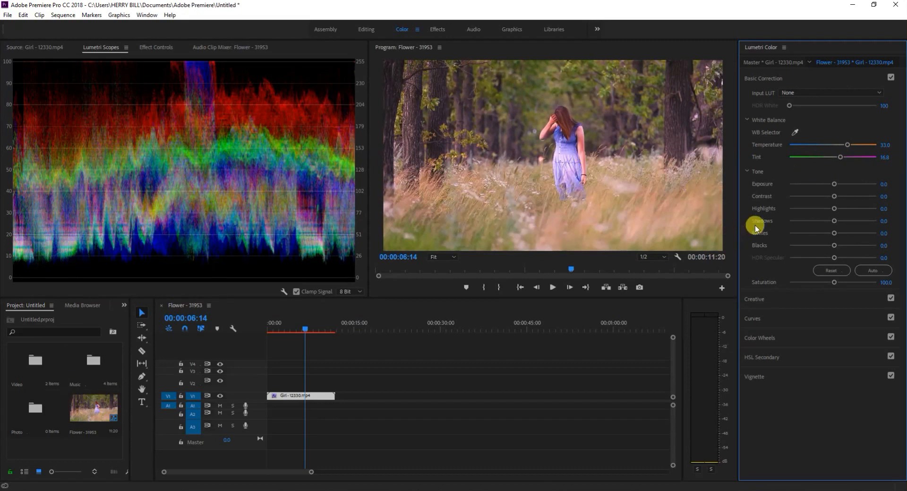
# Set the clip's Tone values to Exposure -0.2, Contrast 21.1, Highlights 58.9, Shadows -5.9, Whites -10.3 and Blacks -14.6.
pyautogui.moveTo(835, 185); pyautogui.dragTo(806, 187)
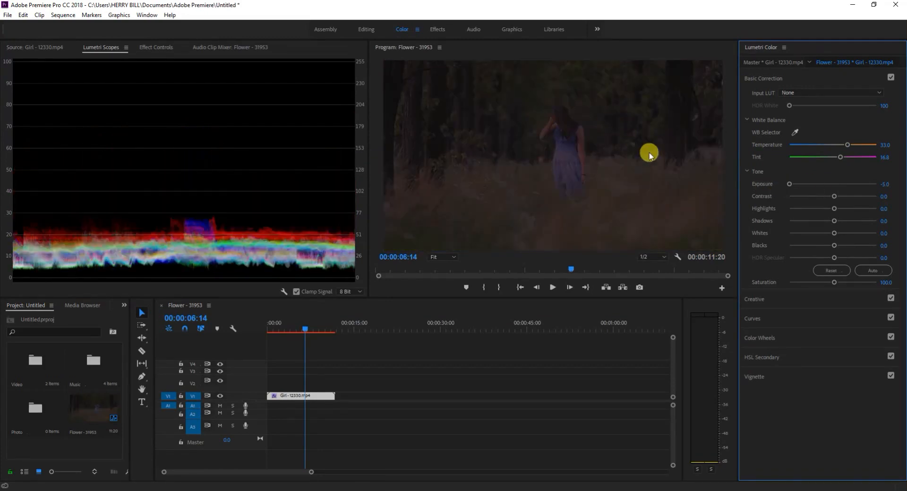
pyautogui.moveTo(788, 183); pyautogui.dragTo(842, 197)
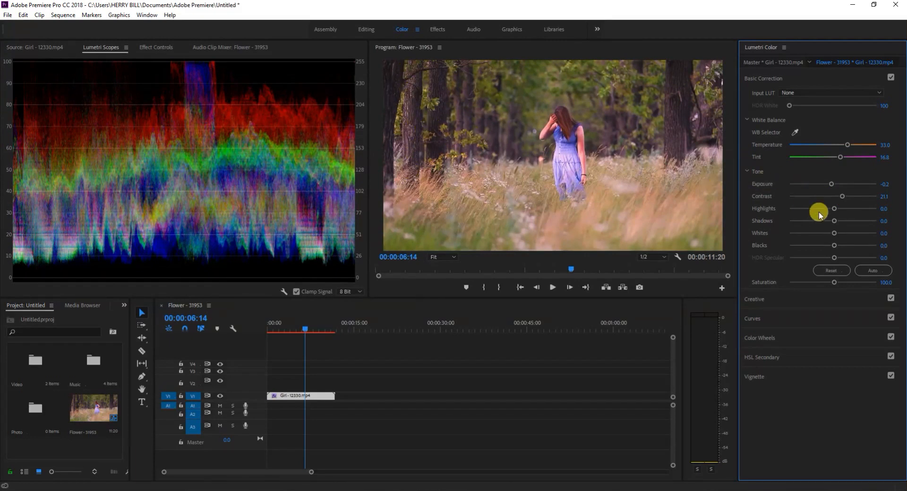
pyautogui.moveTo(837, 211); pyautogui.dragTo(795, 224)
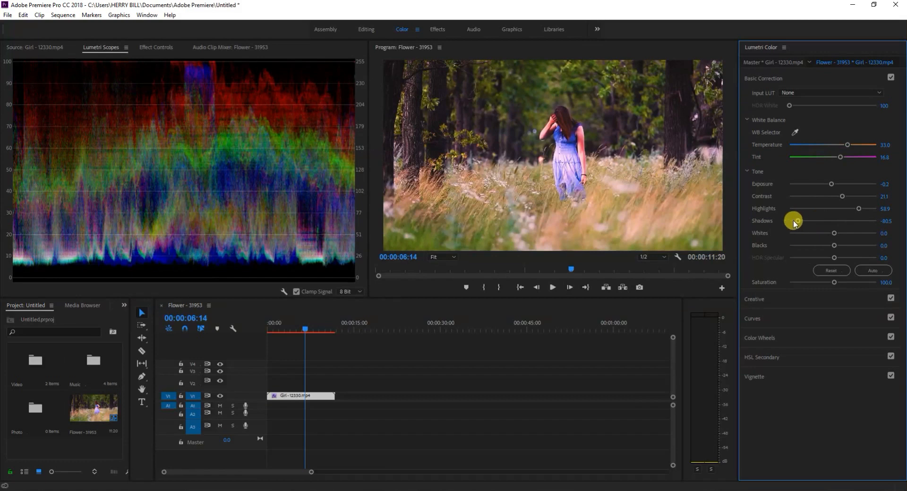
pyautogui.moveTo(798, 221); pyautogui.dragTo(830, 222)
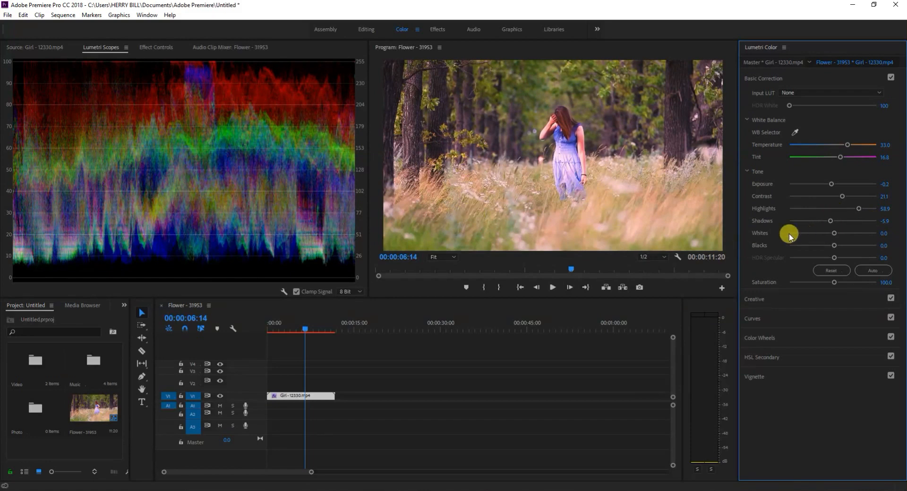
pyautogui.moveTo(835, 233)
pyautogui.mouseDown()
pyautogui.moveTo(849, 235)
pyautogui.moveTo(821, 234)
pyautogui.moveTo(856, 244)
pyautogui.moveTo(827, 246)
pyautogui.mouseUp()
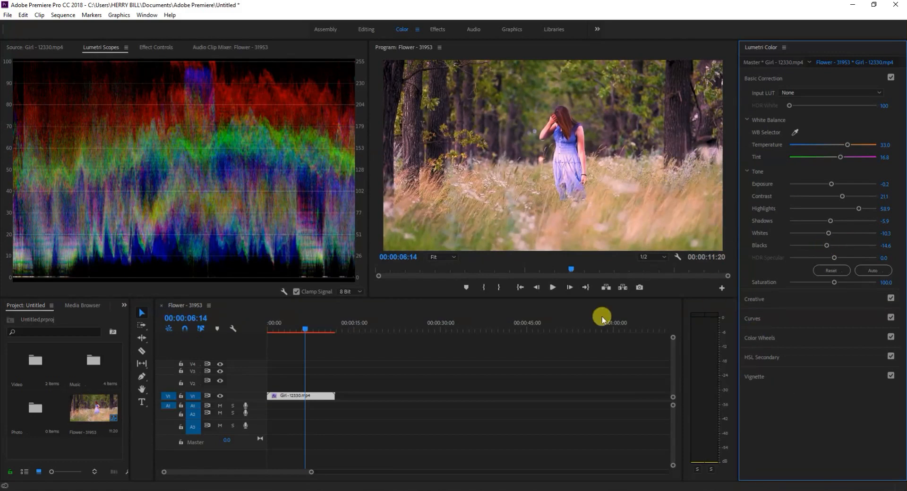
# Pull the midtones of the clip's master RGB curve down and raise the midtones of its red curve.
pyautogui.click(770, 317)
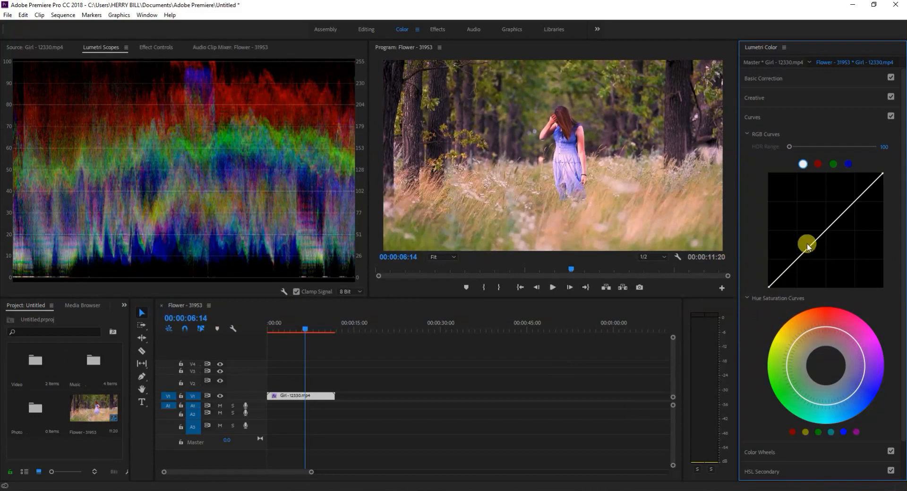
pyautogui.moveTo(821, 239)
pyautogui.mouseDown()
pyautogui.moveTo(810, 224)
pyautogui.moveTo(824, 243)
pyautogui.mouseUp()
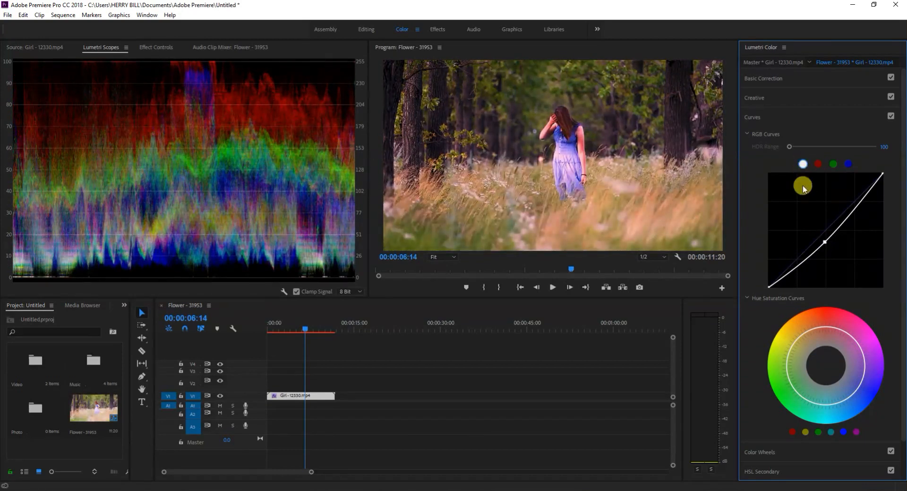
pyautogui.click(819, 165)
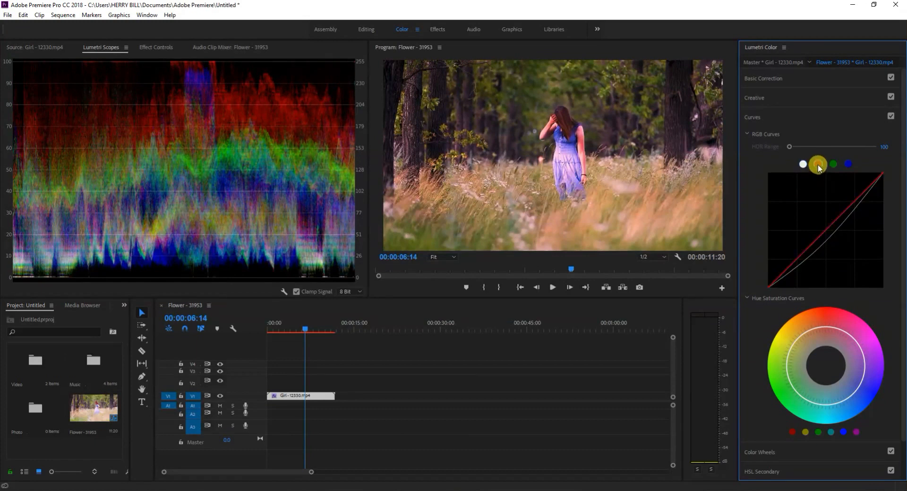
pyautogui.moveTo(823, 241)
pyautogui.mouseDown()
pyautogui.moveTo(782, 218)
pyautogui.moveTo(839, 256)
pyautogui.moveTo(818, 227)
pyautogui.mouseUp()
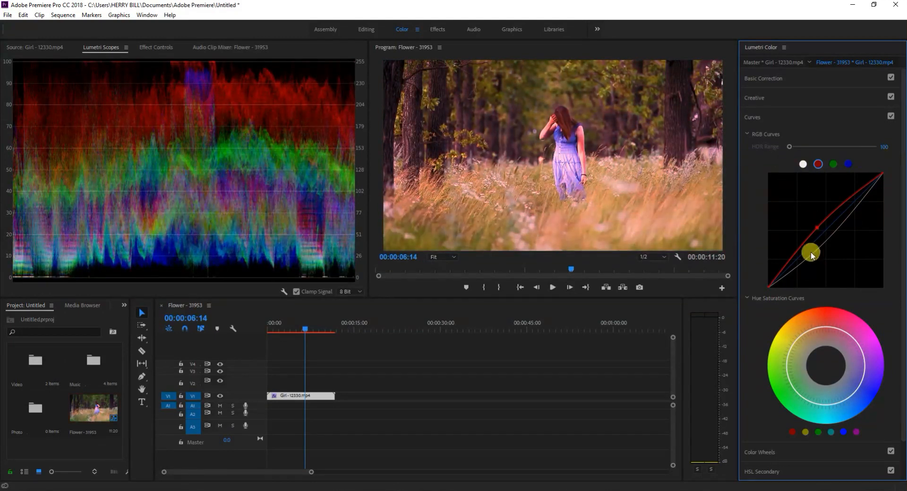
# Lower the midtones of the clip's green RGB curve slightly and return to the Basic Correction settings.
pyautogui.click(834, 165)
pyautogui.click(831, 228)
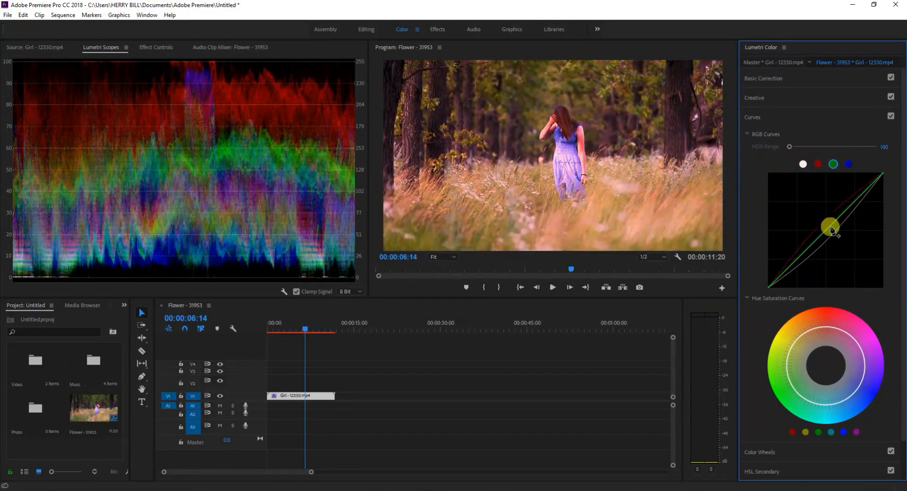
pyautogui.moveTo(823, 233)
pyautogui.mouseDown()
pyautogui.moveTo(833, 249)
pyautogui.moveTo(804, 232)
pyautogui.moveTo(813, 220)
pyautogui.moveTo(846, 245)
pyautogui.moveTo(810, 211)
pyautogui.moveTo(825, 235)
pyautogui.mouseUp()
pyautogui.click(832, 166)
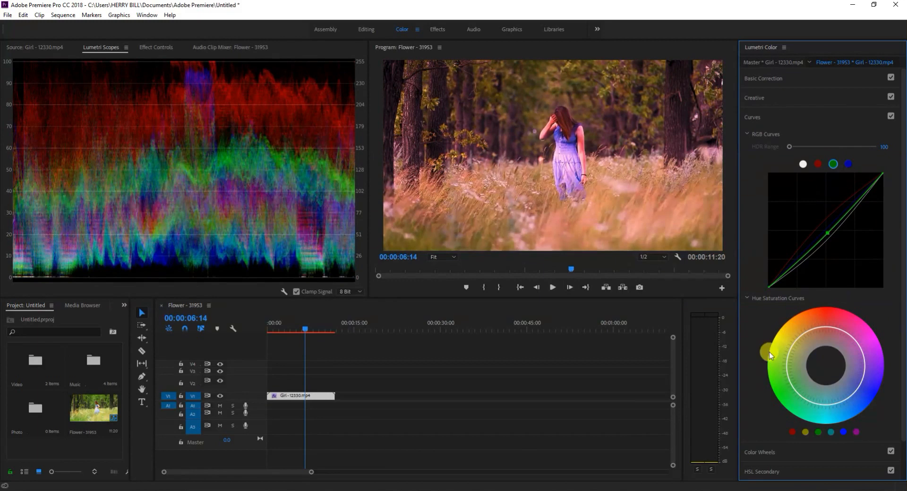
pyautogui.click(746, 135)
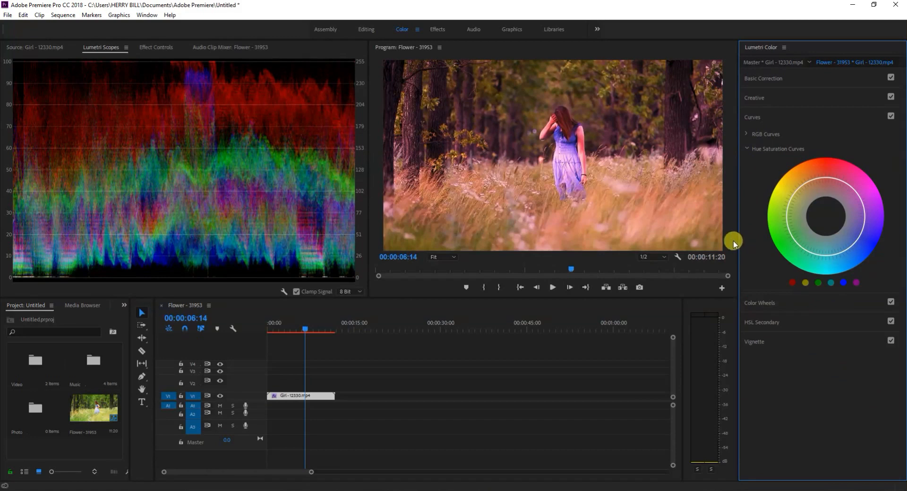
pyautogui.click(772, 77)
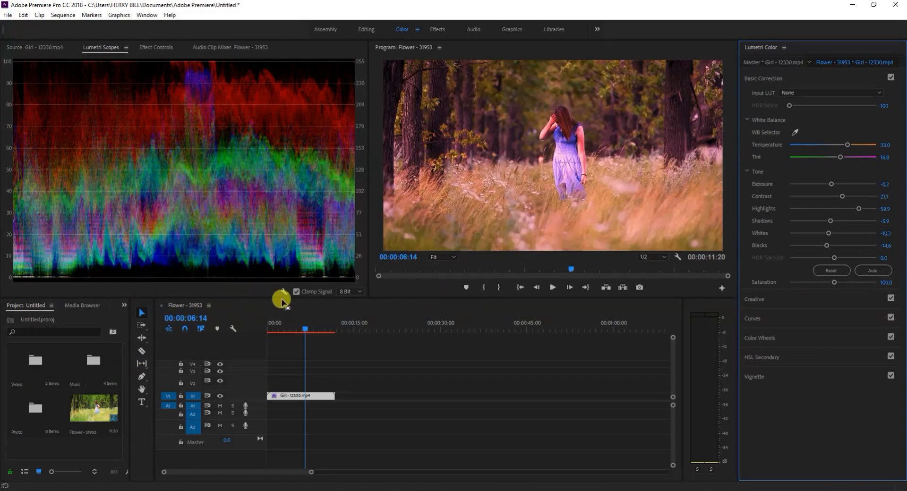
# Play the original source clip and the graded sequence to compare them, and move the sequence playhead back to 00:00:00:19.
pyautogui.click(29, 49)
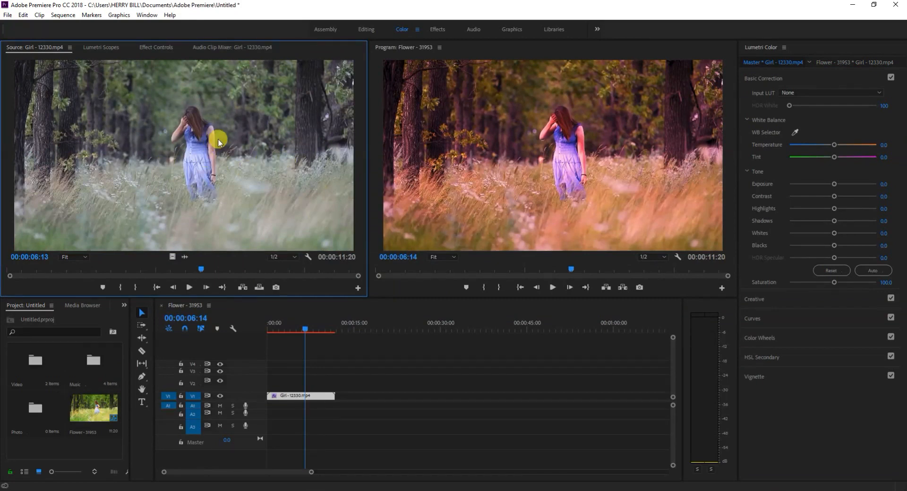
pyautogui.click(189, 287)
pyautogui.click(552, 288)
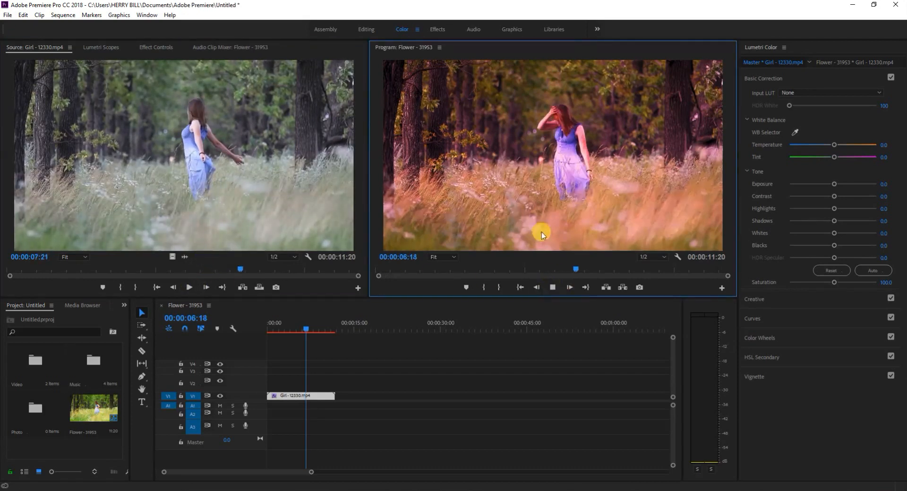
pyautogui.press('space')
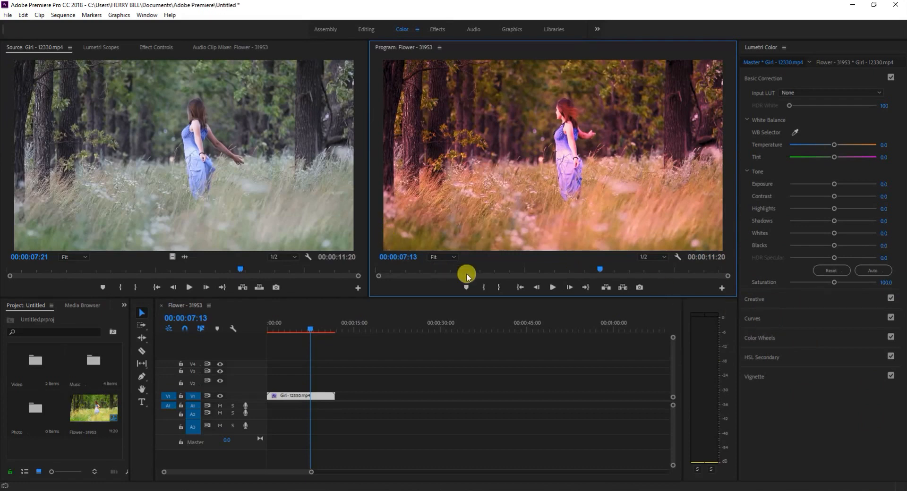
pyautogui.moveTo(600, 270); pyautogui.dragTo(398, 270)
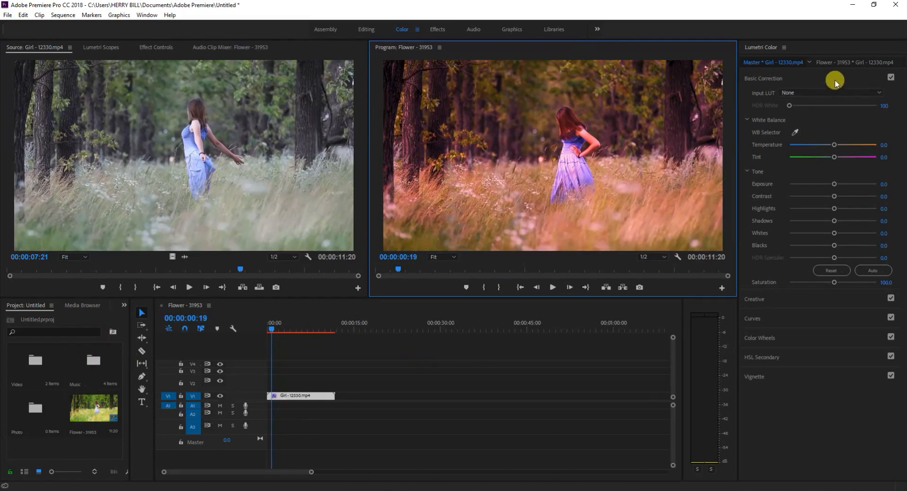
# View the Input LUT options for the master clip and keep None.
pyautogui.click(855, 95)
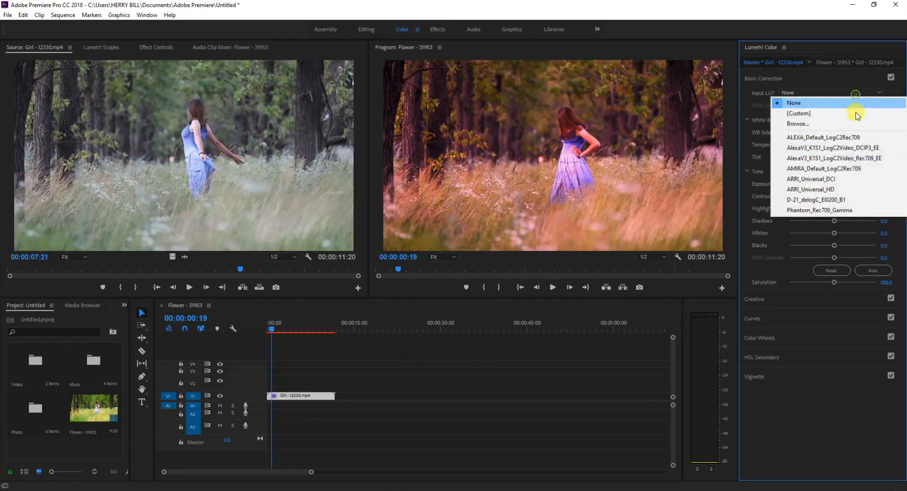
pyautogui.click(829, 98)
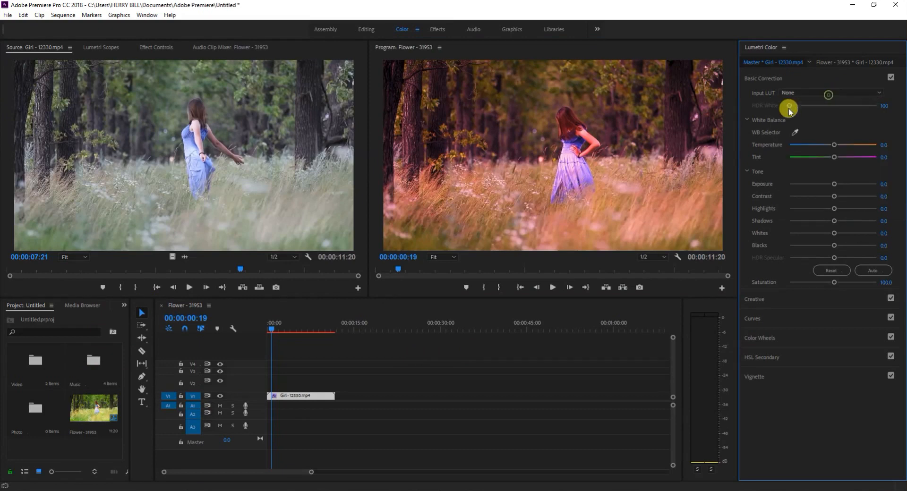